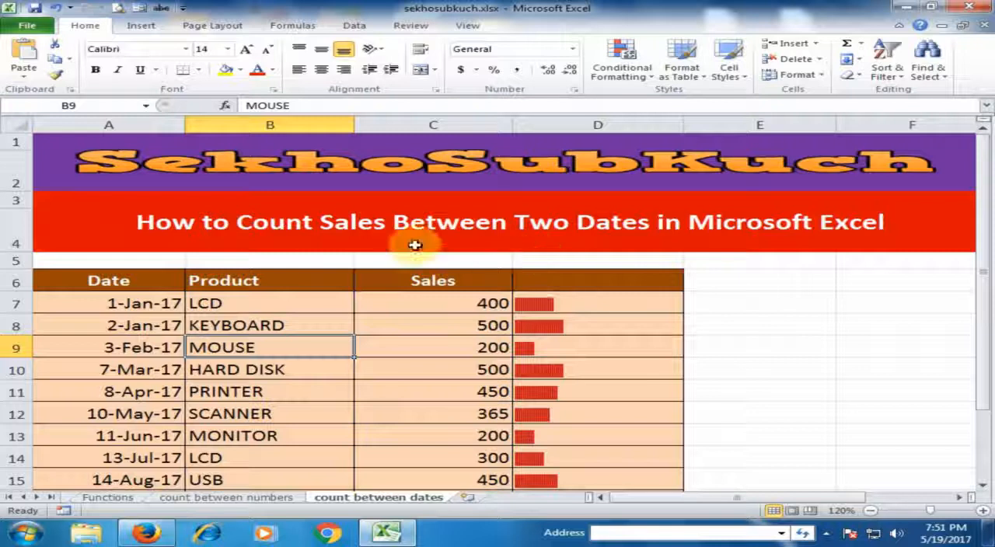
# Step: Review the Date, Product and Sales columns of the sales table, starting from their headers
pyautogui.click(155, 288)
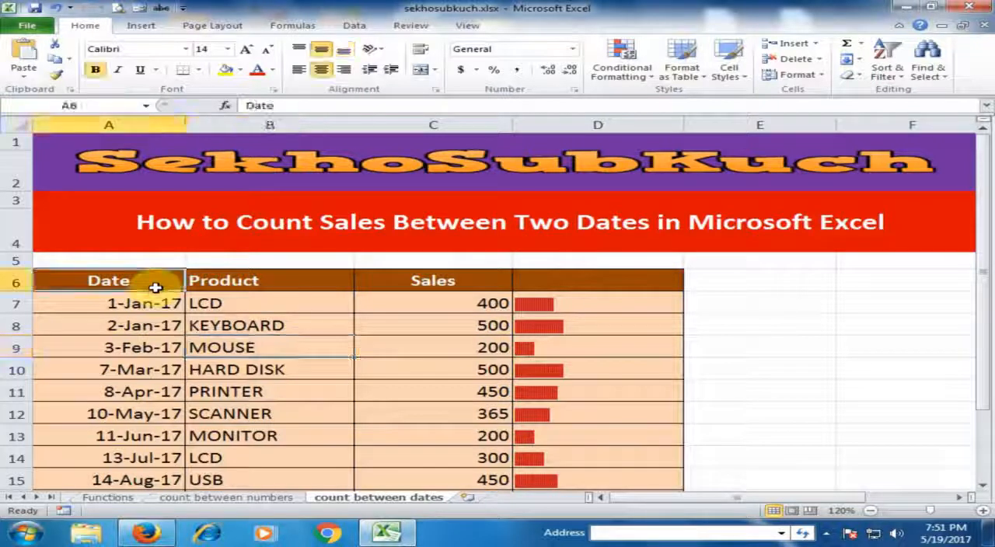
pyautogui.click(244, 280)
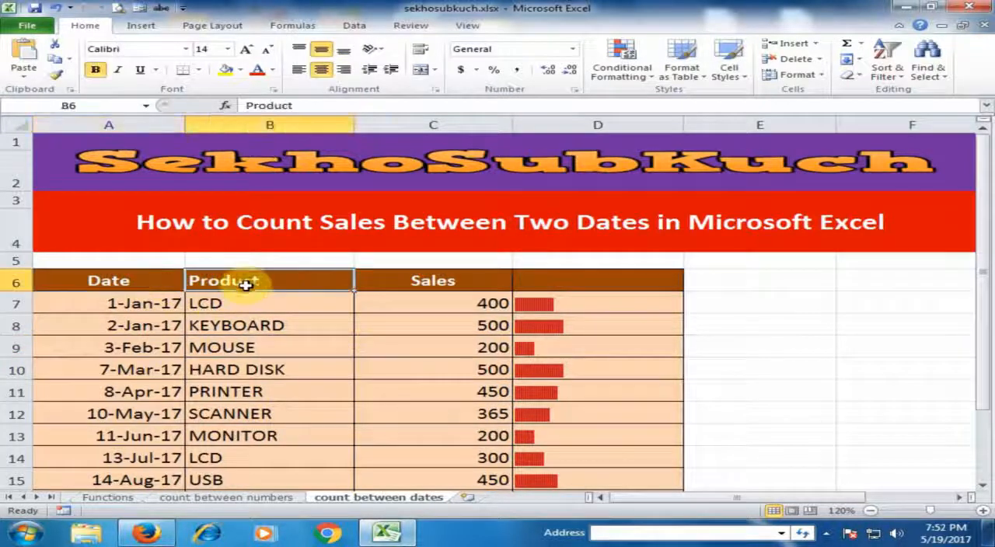
pyautogui.click(427, 282)
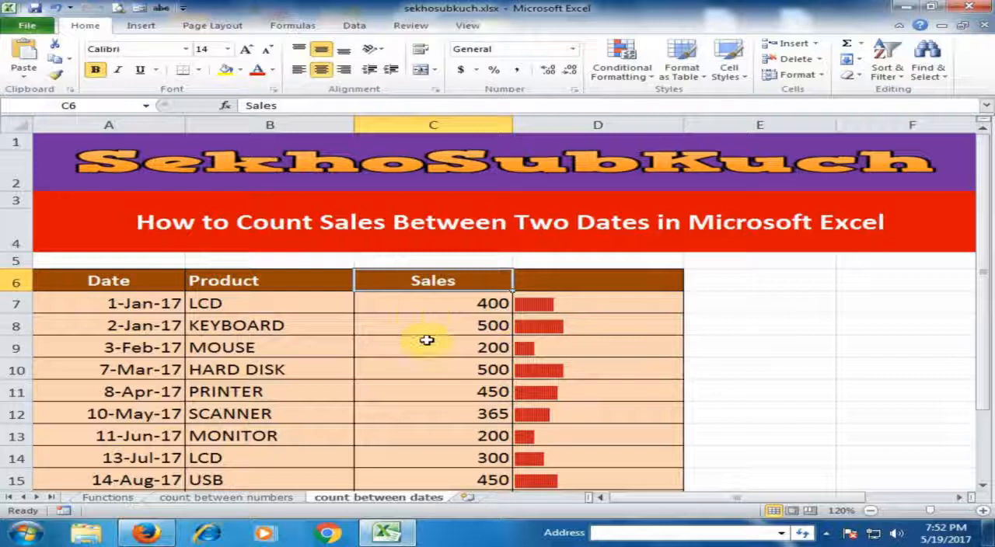
pyautogui.click(136, 305)
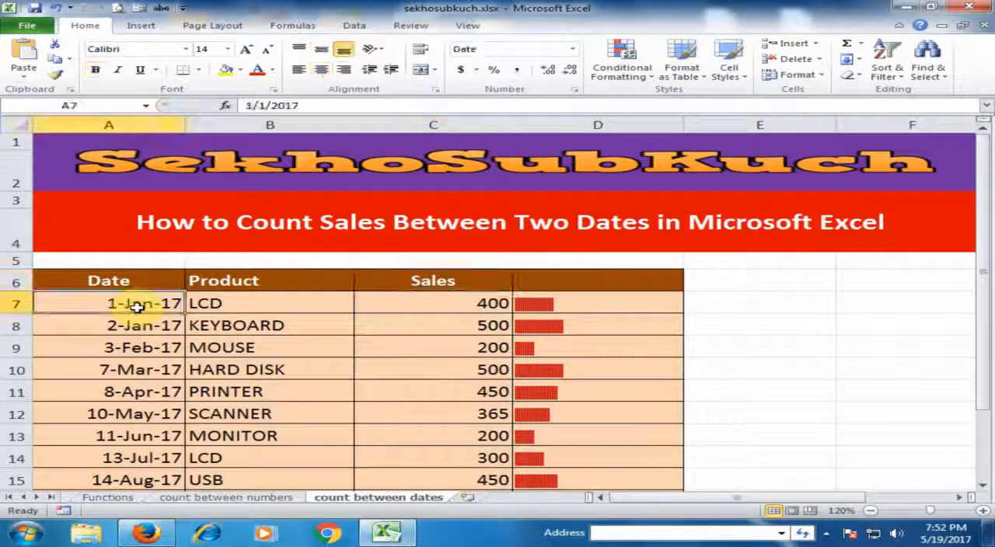
pyautogui.scroll(-1, 163, 266)
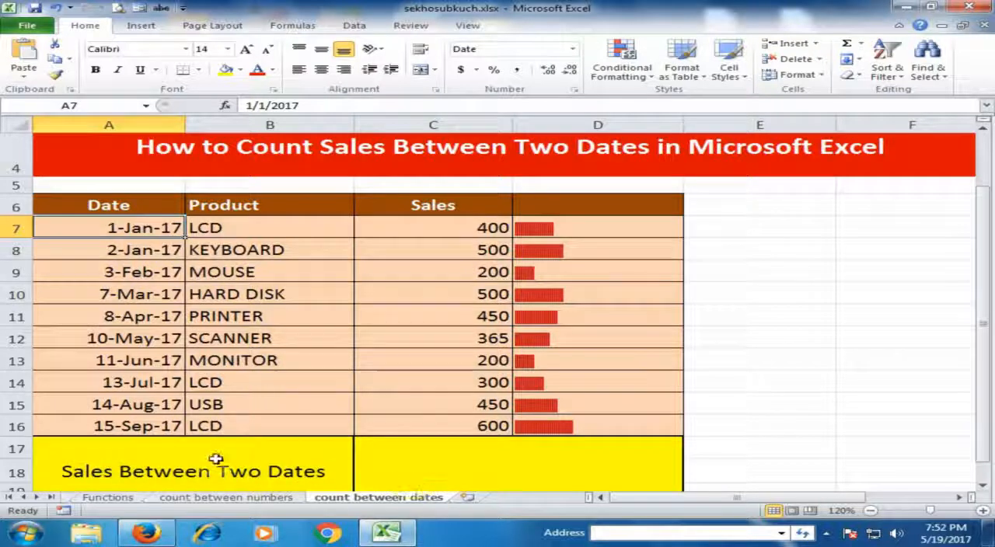
# Step: Start a COUNTIFS formula in C18, beside "Sales Between Two Dates", with the dates A7:A16 as the first criteria range
pyautogui.click(413, 473)
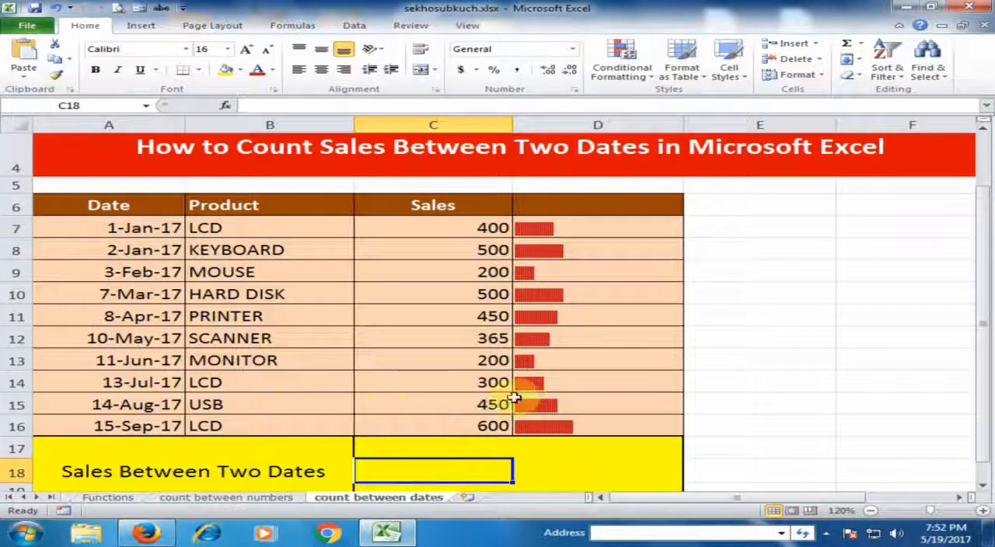
pyautogui.scroll(-1, 524, 396)
pyautogui.scroll(1, 526, 398)
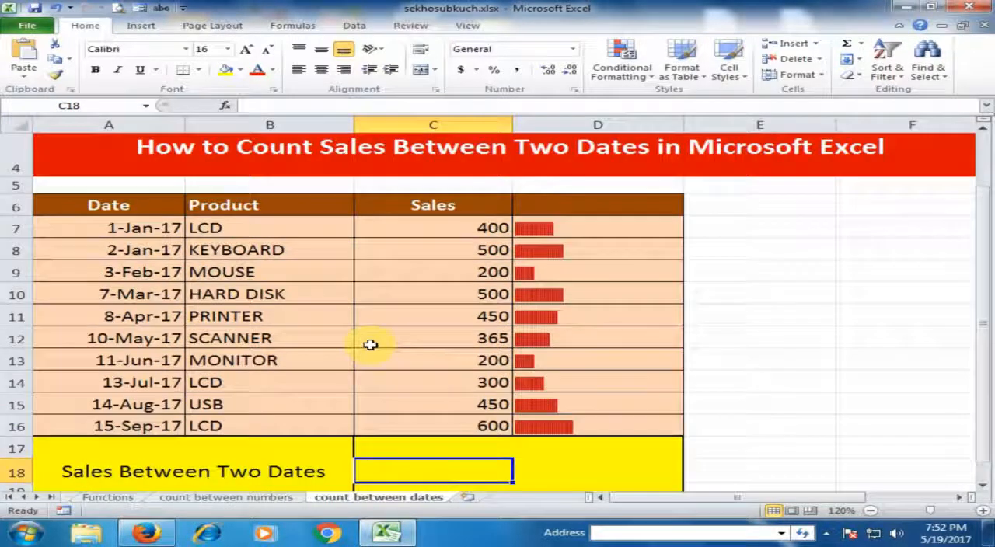
pyautogui.write('=')
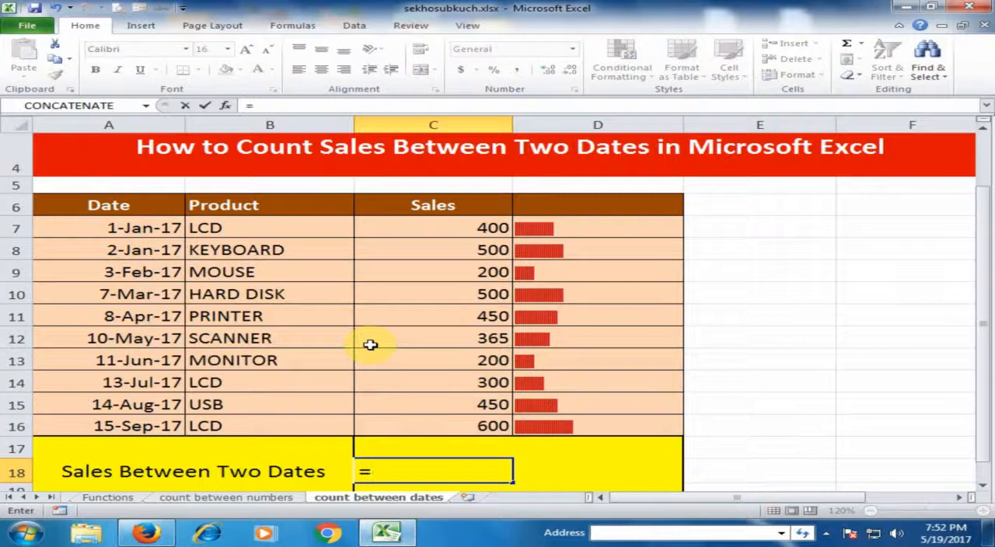
pyautogui.write('countifs')
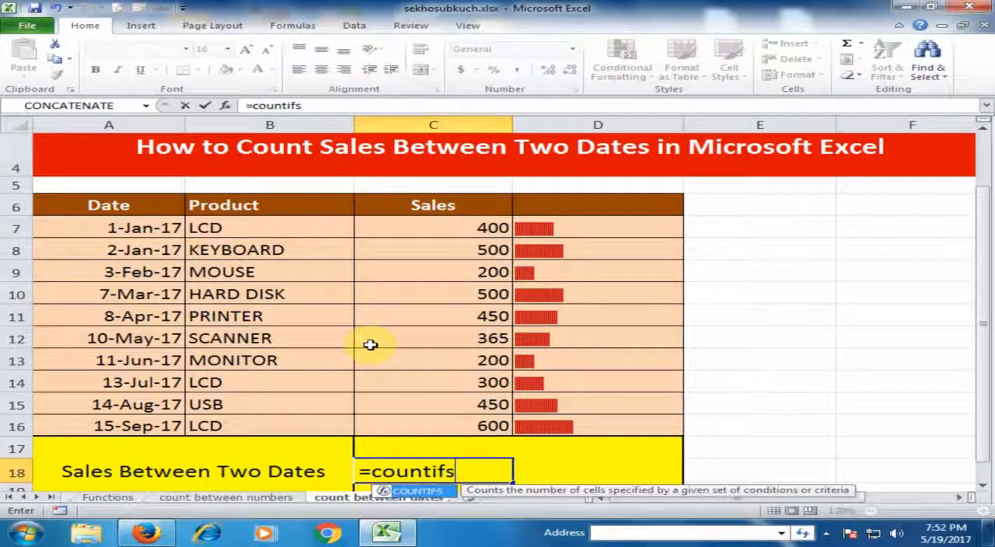
pyautogui.press('BackSpace')
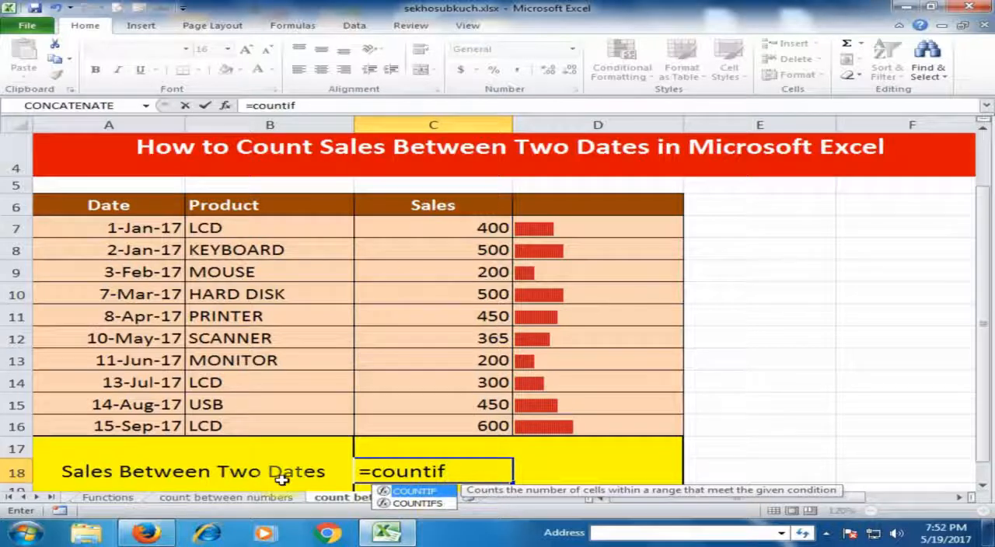
pyautogui.write('s')
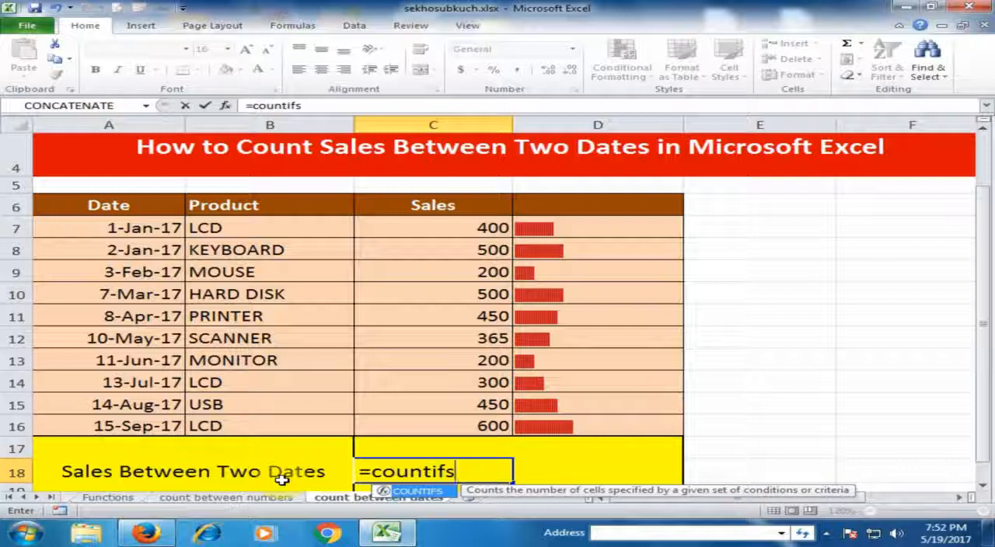
pyautogui.write('(')
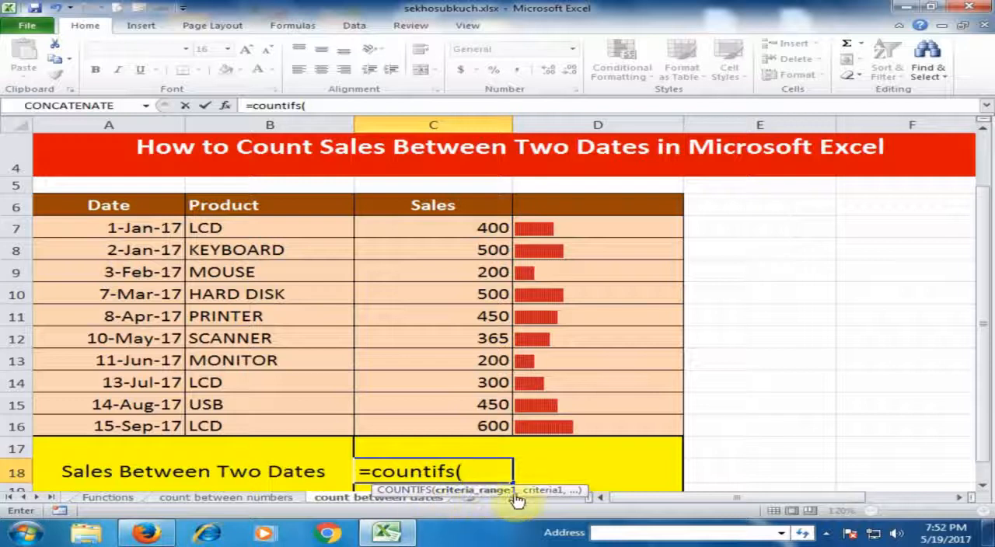
pyautogui.moveTo(137, 228); pyautogui.dragTo(115, 425)
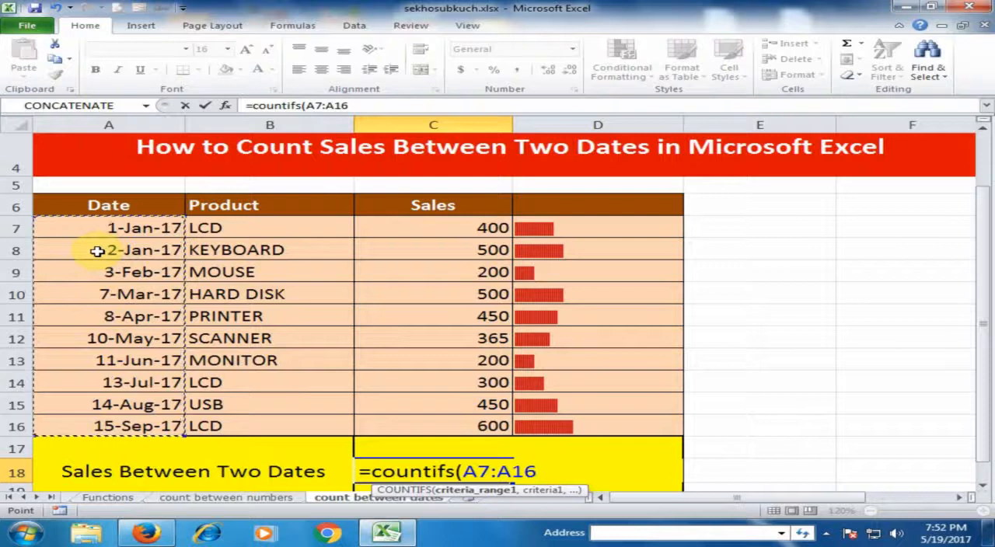
# Step: Add ">=3-feb-17" as the first criterion of the COUNTIFS formula
pyautogui.write(',')
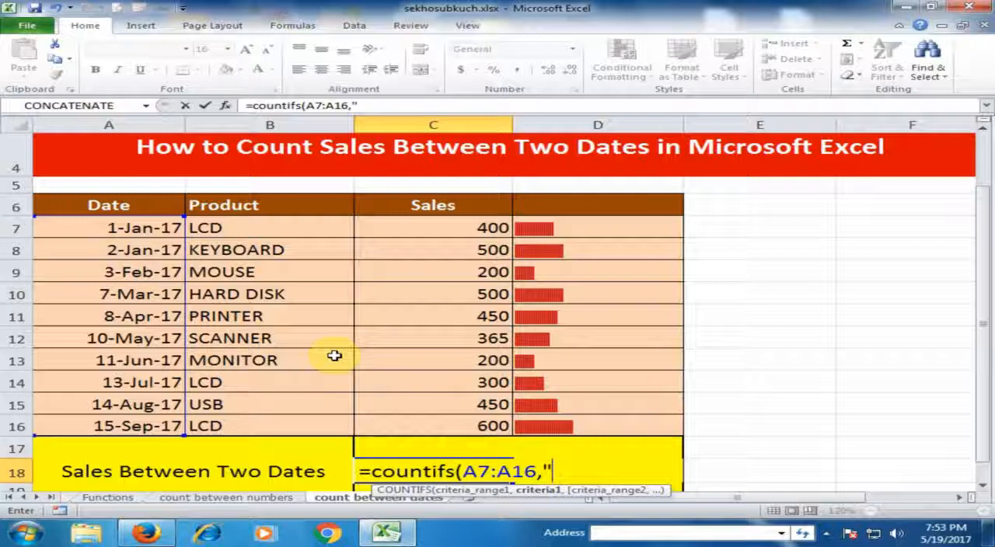
pyautogui.write('>=')
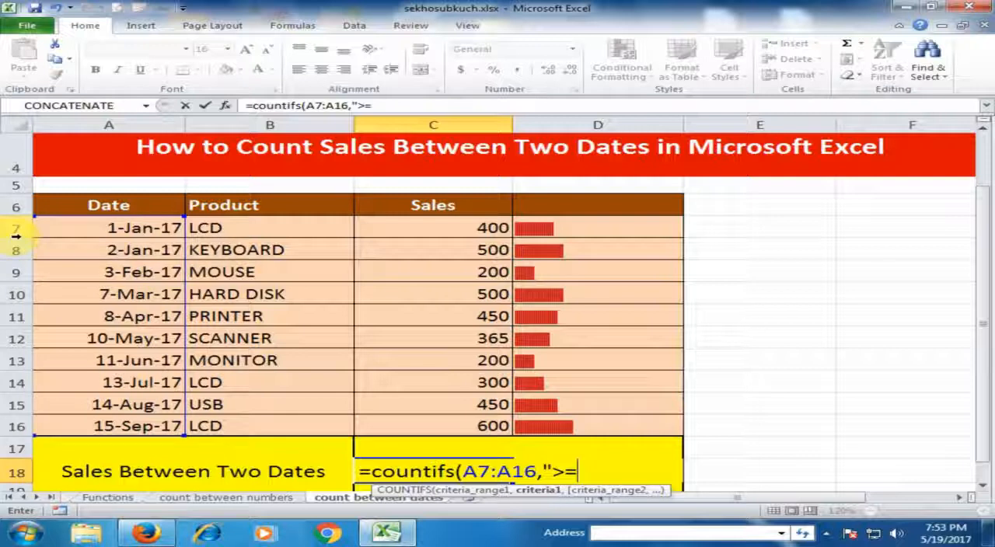
pyautogui.write('3')
pyautogui.write('-fe')
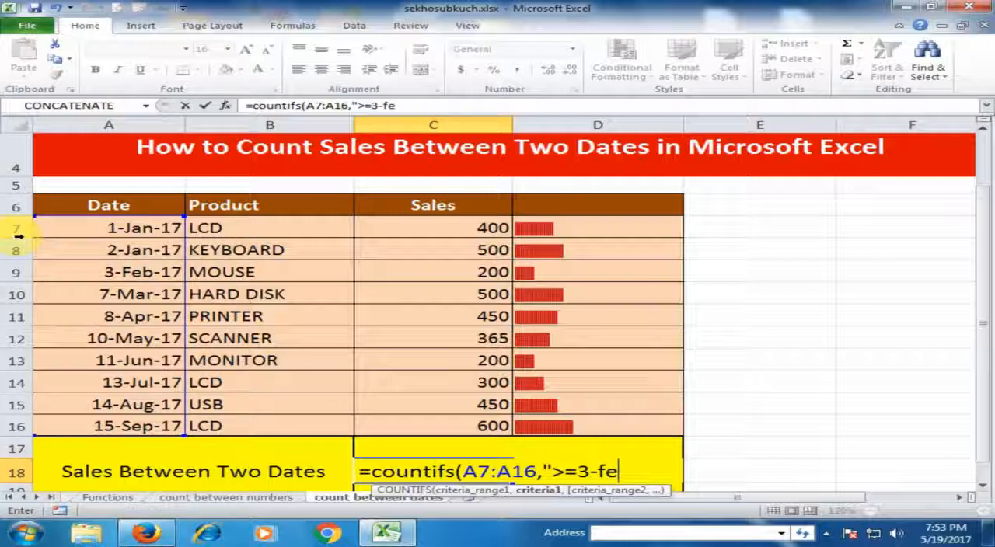
pyautogui.write('b-17')
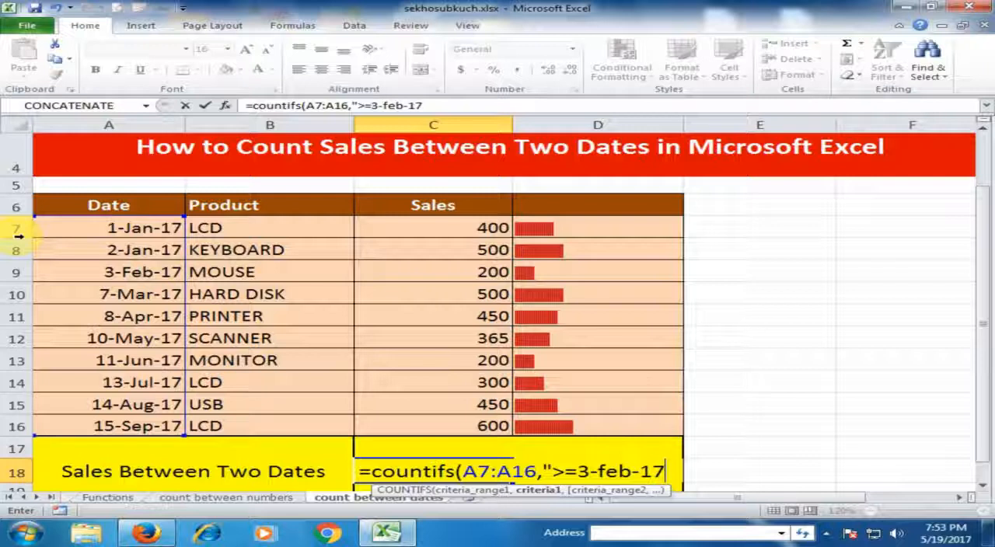
pyautogui.write('",')
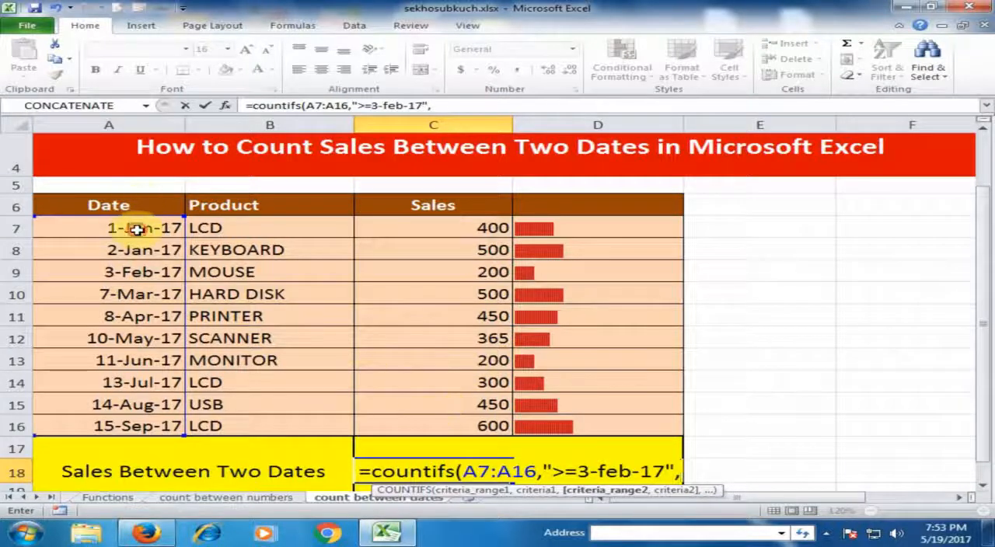
# Step: Complete the COUNTIFS formula with A7:A16 as the second criteria range and "<=10-May-17" as its criterion, and enter it
pyautogui.moveTo(136, 229); pyautogui.dragTo(129, 424)
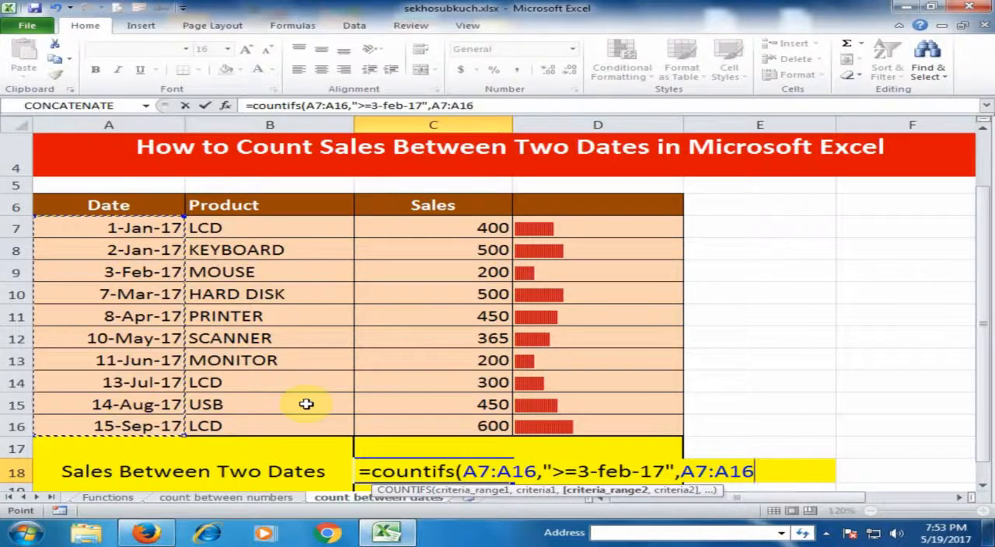
pyautogui.write(', |')
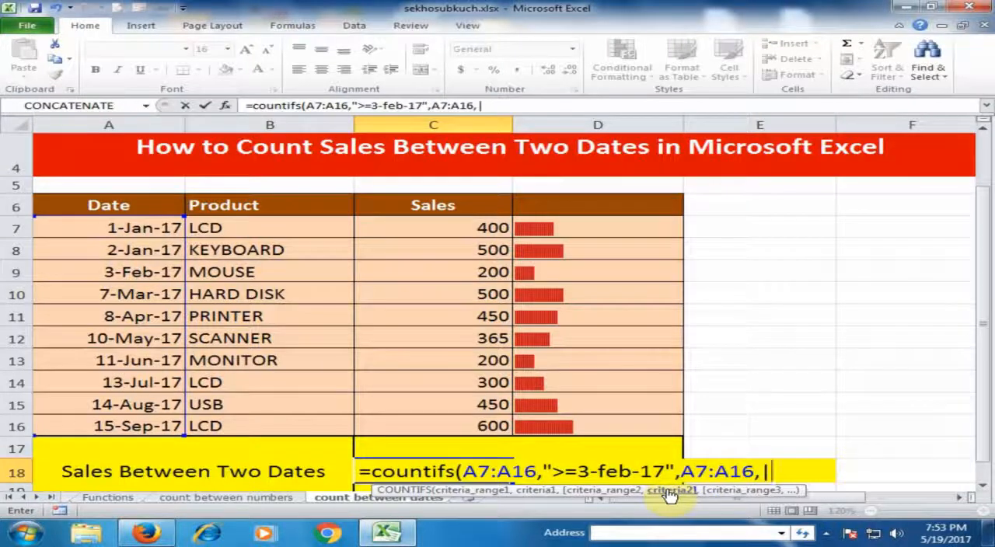
pyautogui.press('BackSpace')
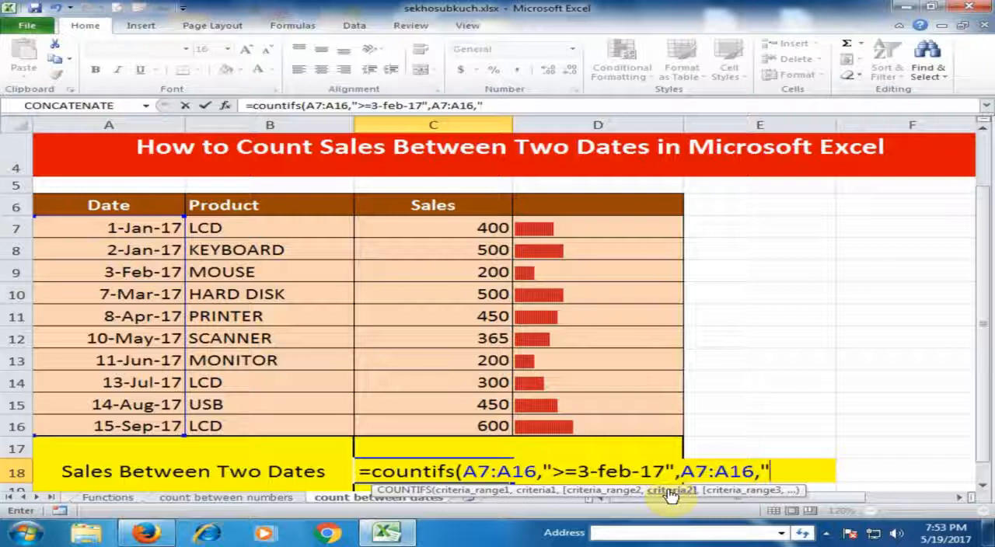
pyautogui.write('"<=')
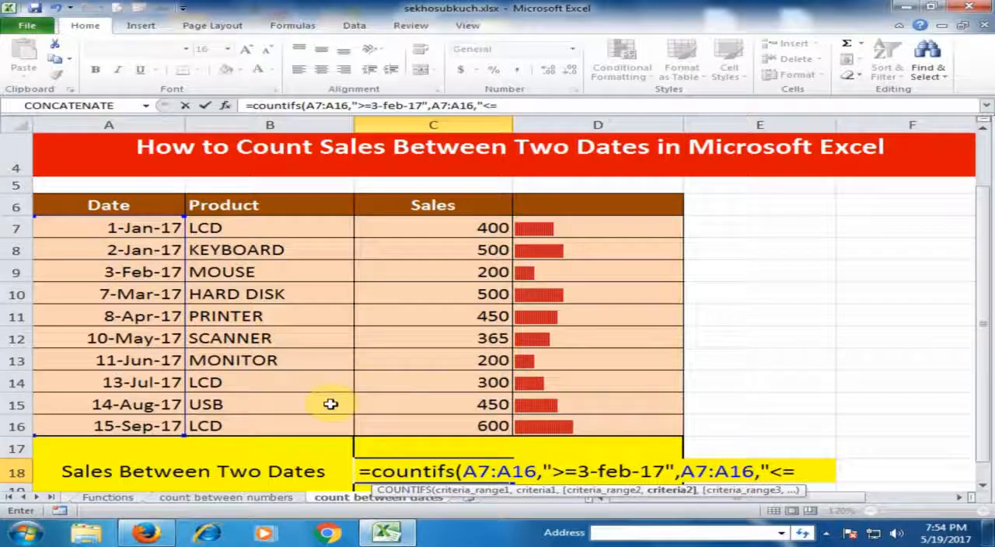
pyautogui.write('10')
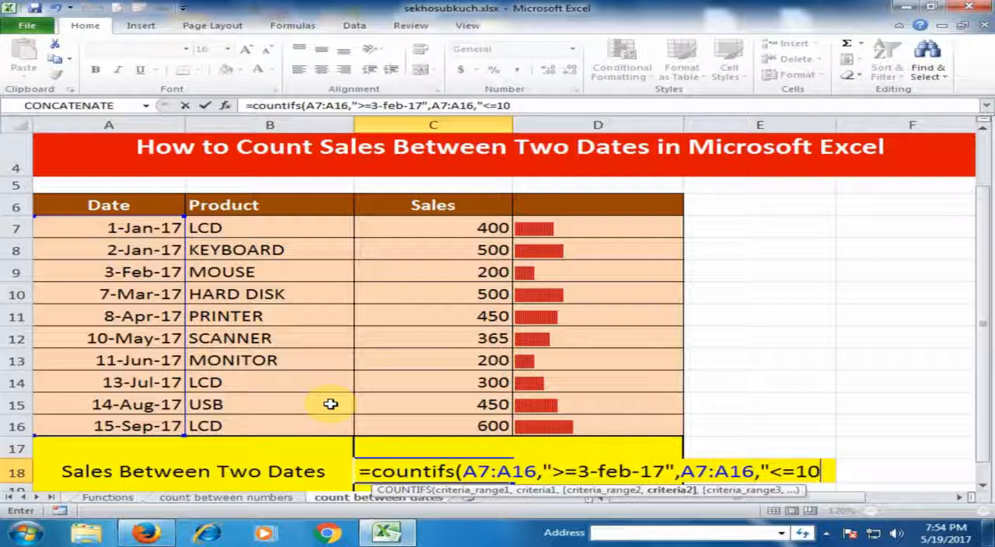
pyautogui.write('-May')
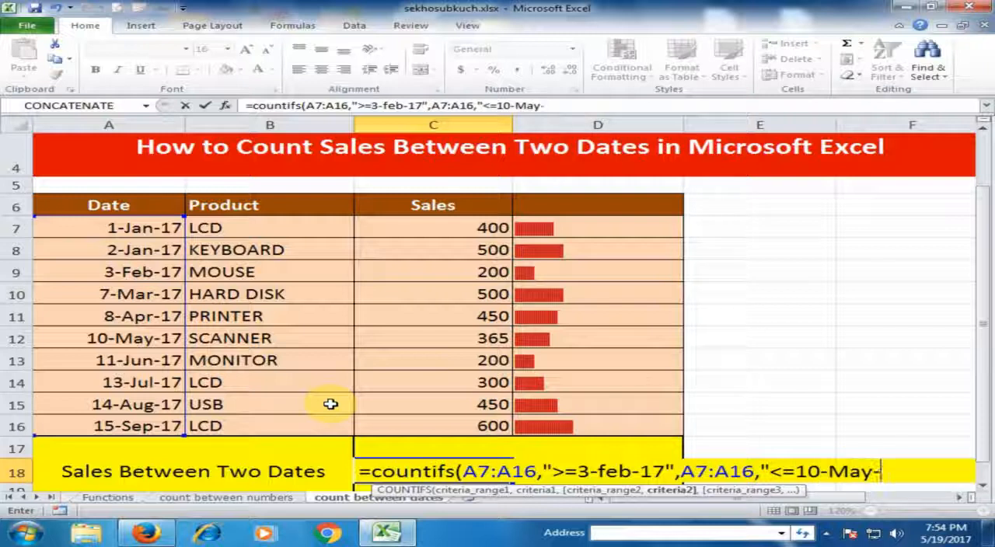
pyautogui.write('-17')
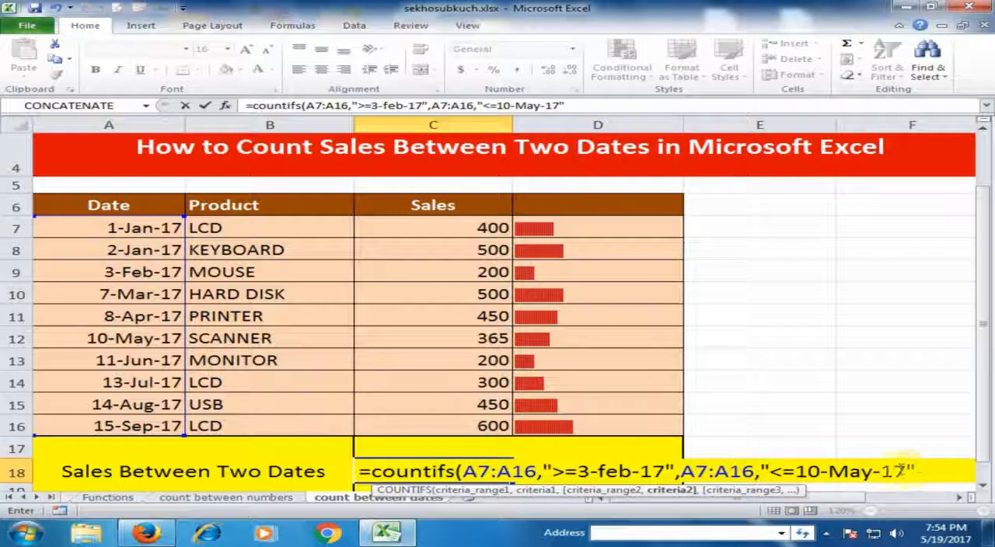
pyautogui.write(')')
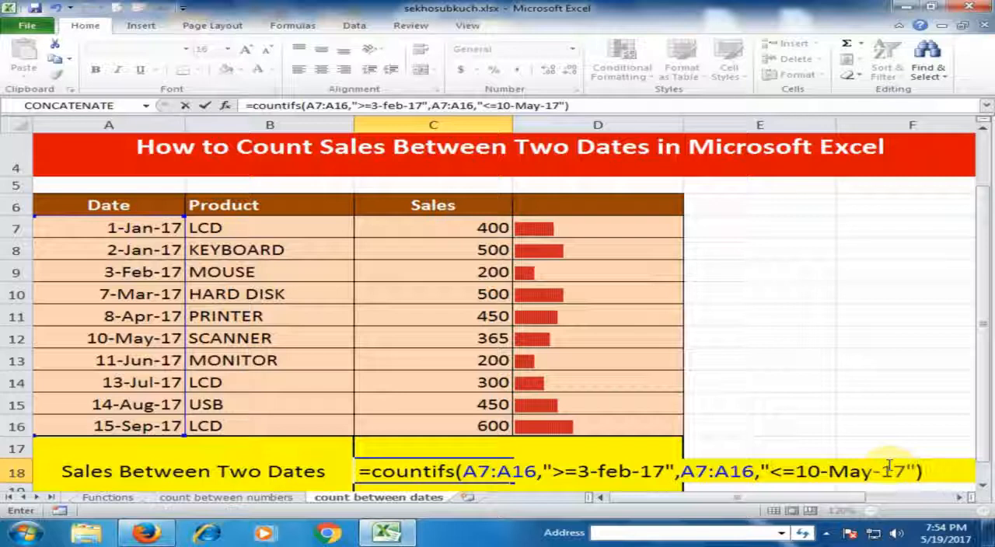
pyautogui.press('Return')
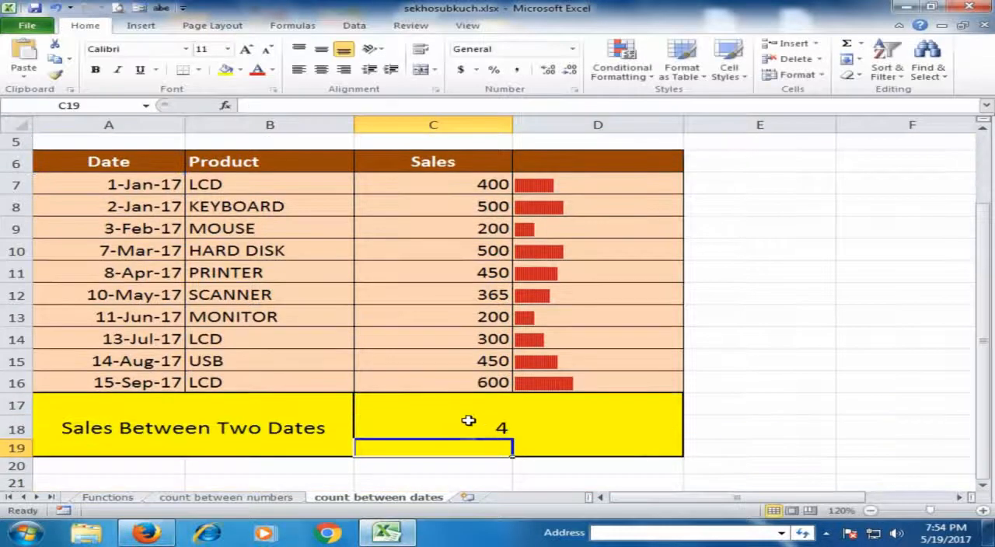
# Step: Check the COUNTIFS result in C18 against the table's dates from 3-Feb-17 to 10-May-17
pyautogui.click(457, 424)
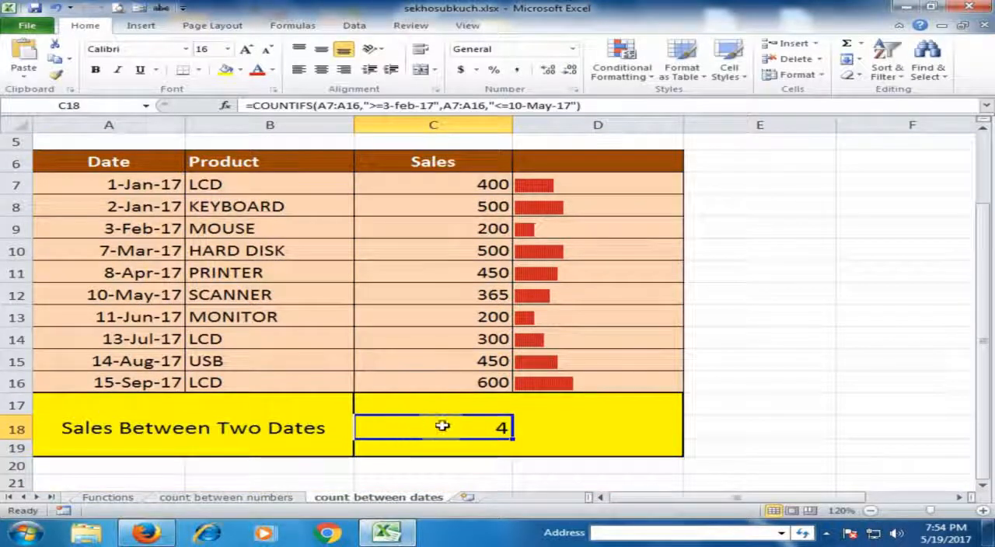
pyautogui.click(117, 227)
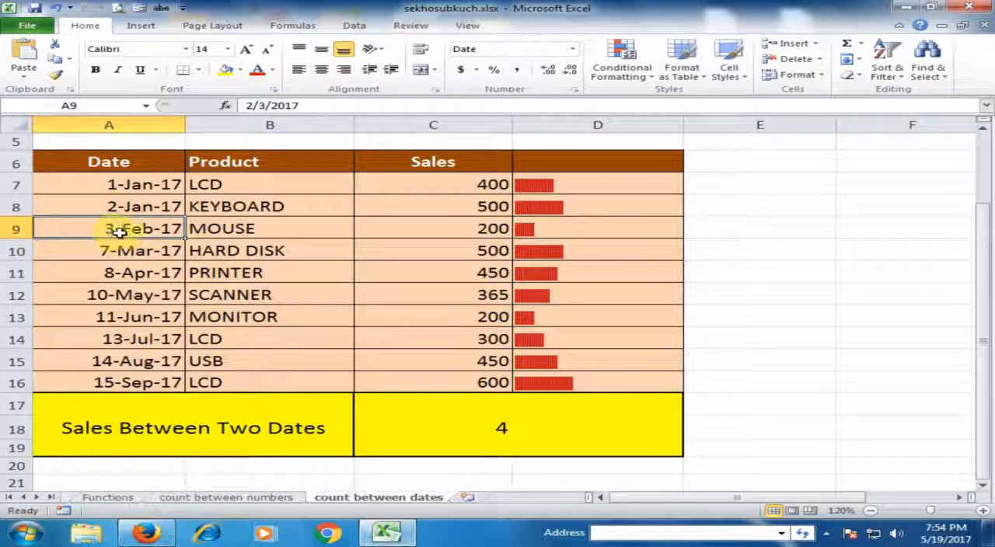
pyautogui.click(148, 251)
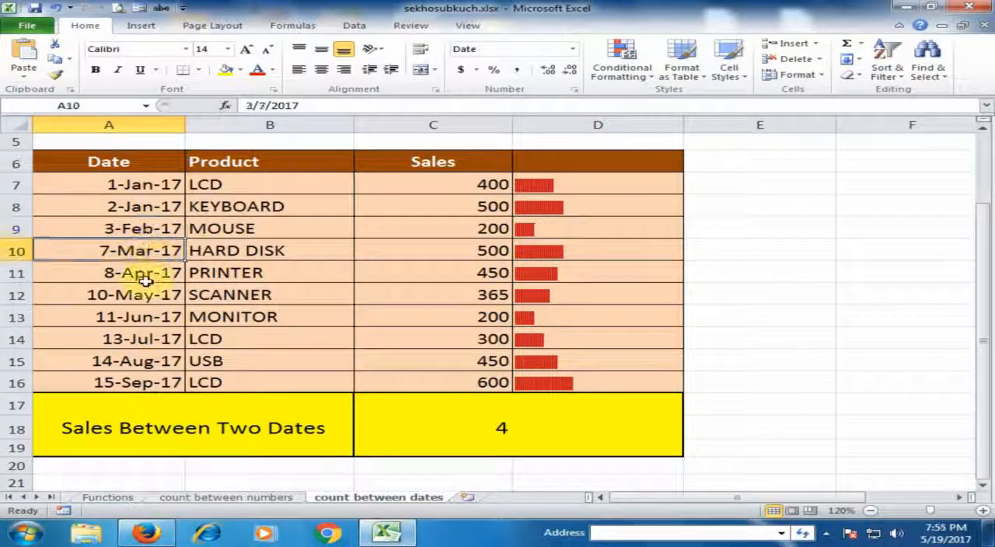
pyautogui.click(140, 295)
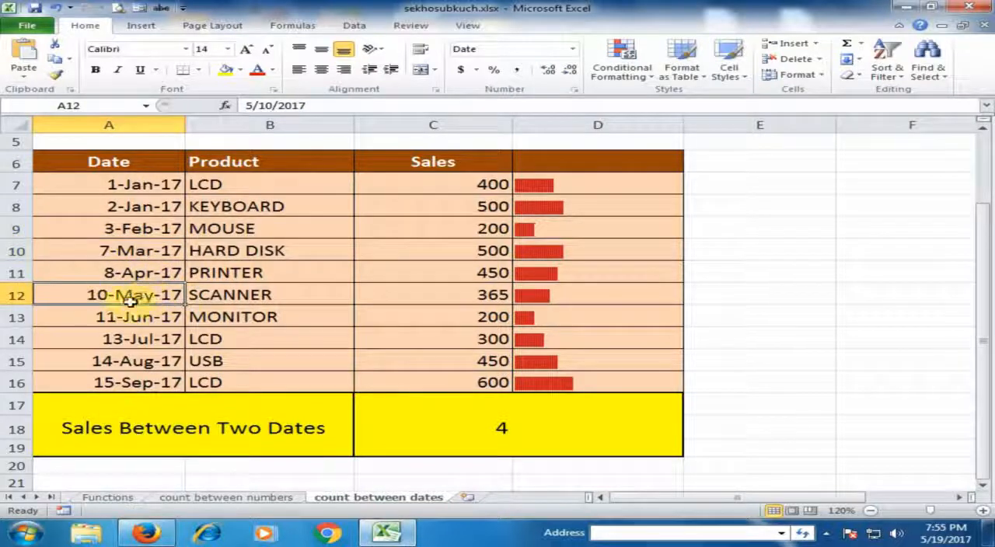
pyautogui.click(465, 431)
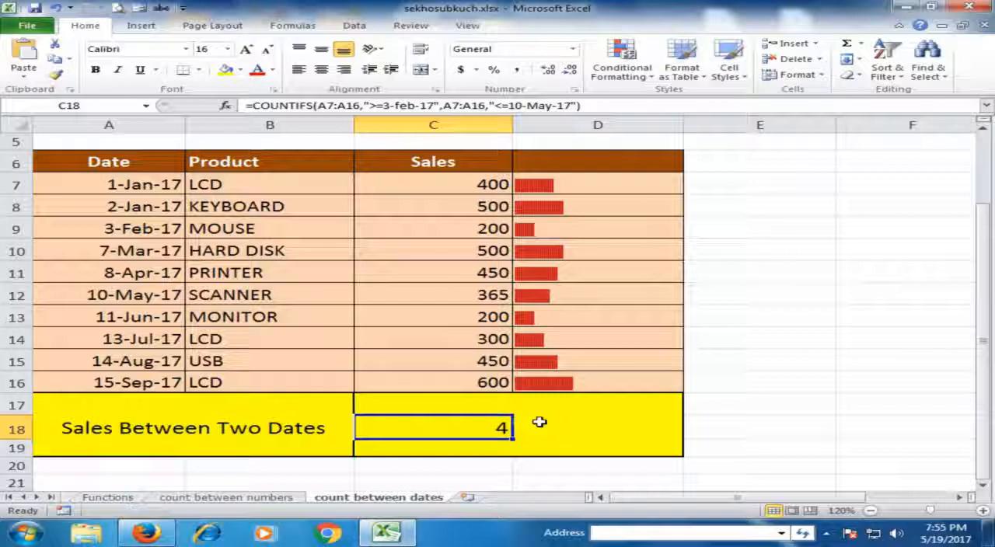
pyautogui.scroll(2, 539, 422)
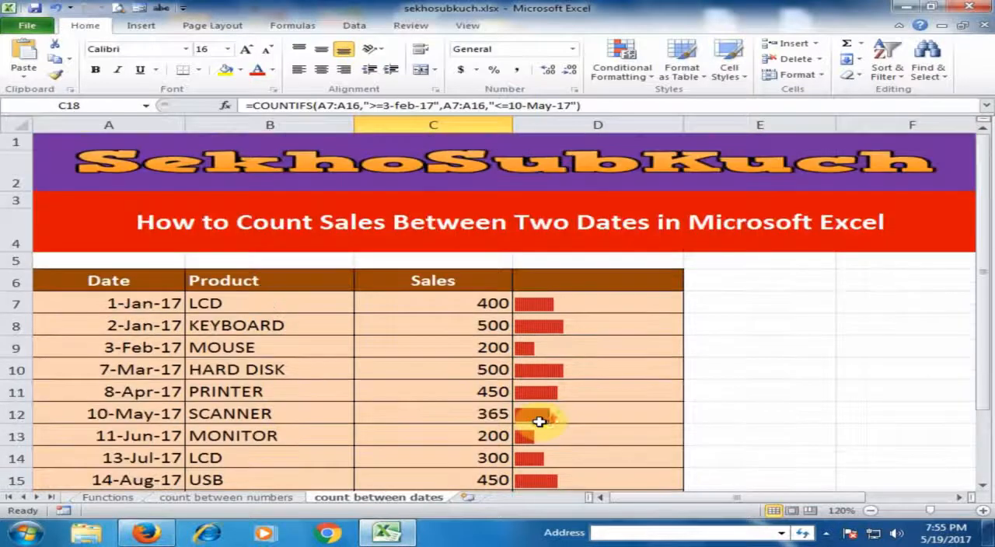
pyautogui.scroll(-2, 542, 420)
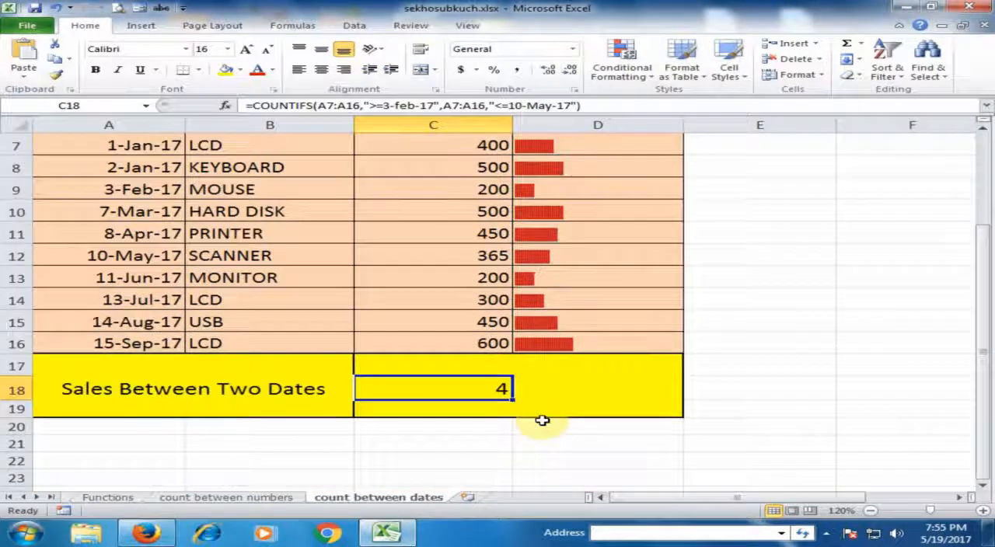